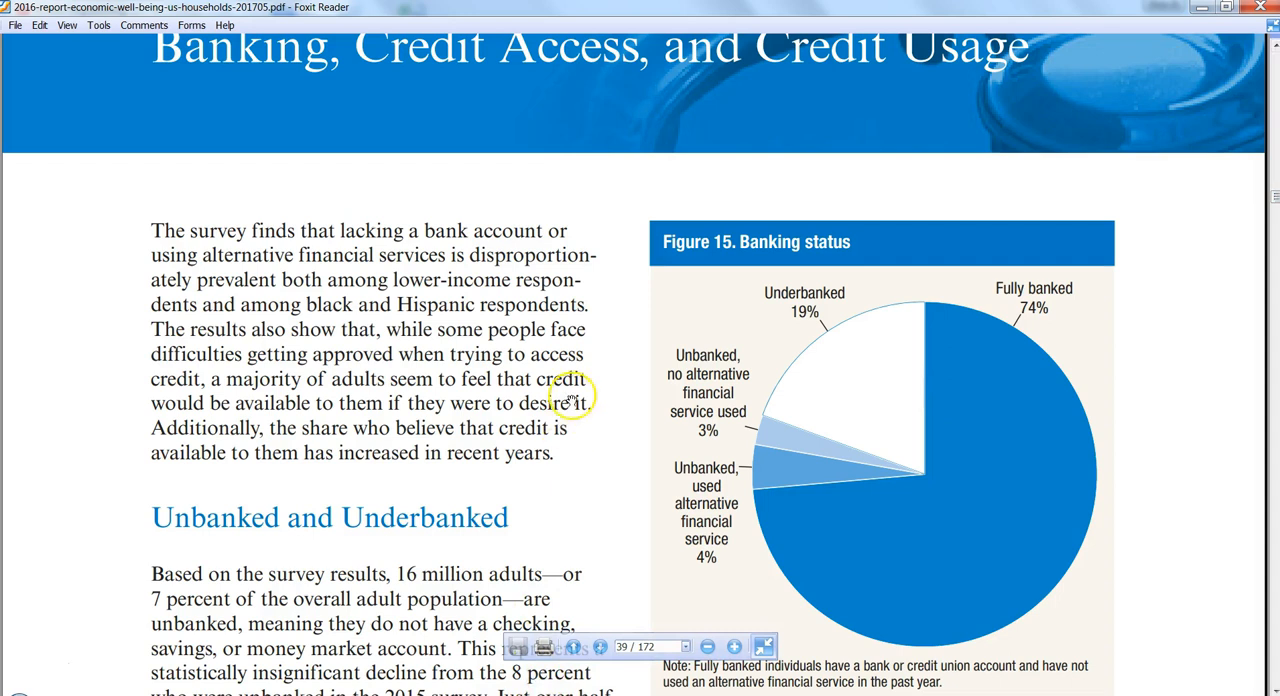
# - Go to page 30 of the report PDF and examine Table A on family income and Table 9 on income sources
pyautogui.scroll(3, 564, 588)
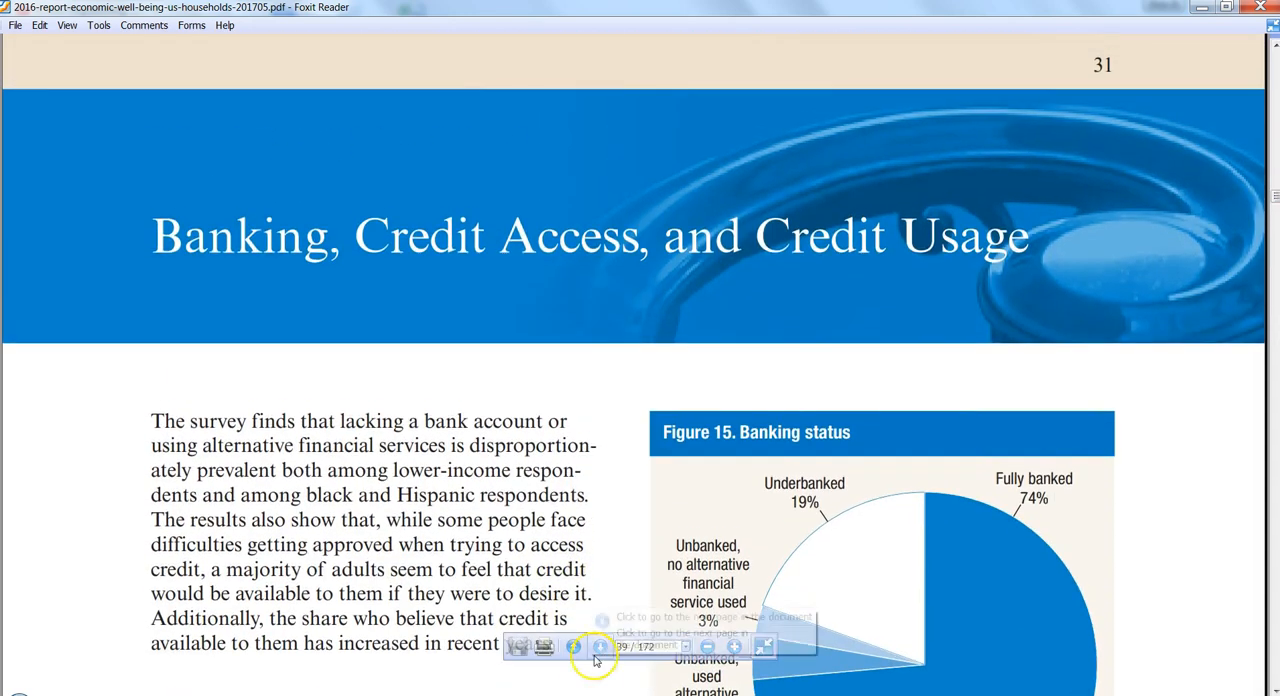
pyautogui.scroll(3, 598, 645)
pyautogui.click(626, 648)
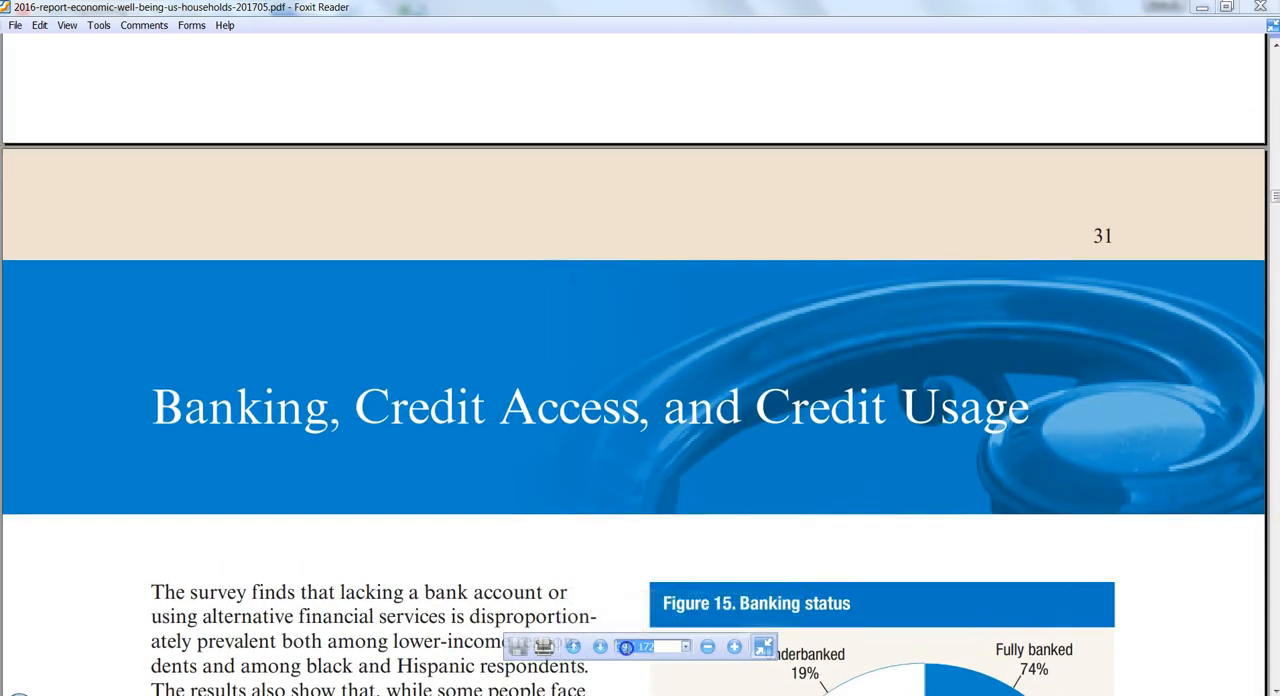
pyautogui.write('30')
pyautogui.press('Return')
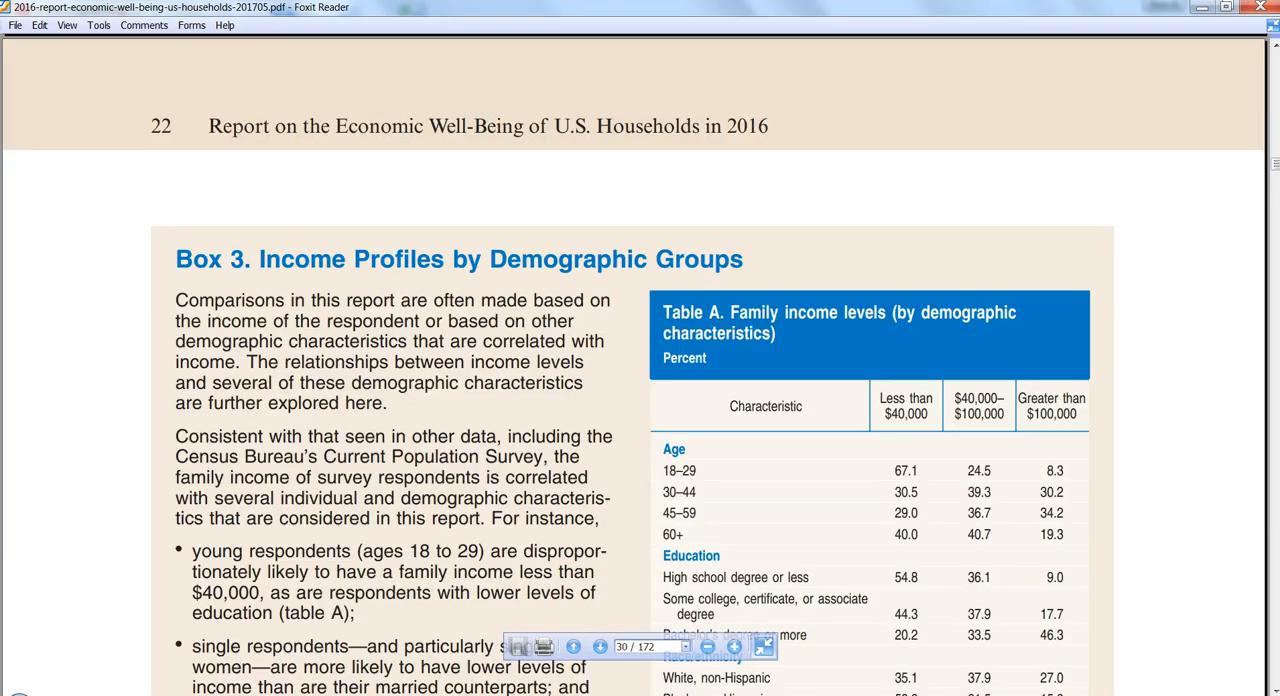
pyautogui.scroll(-3, 593, 476)
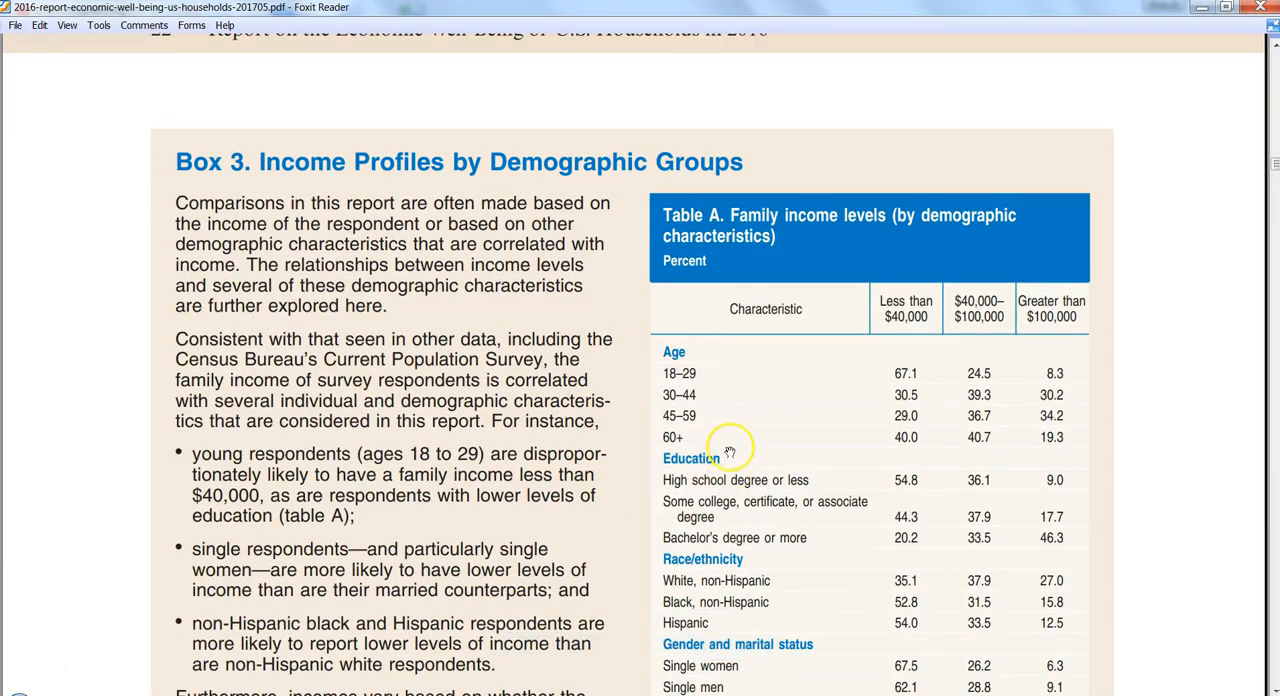
pyautogui.scroll(-2, 744, 375)
pyautogui.scroll(-15, 744, 375)
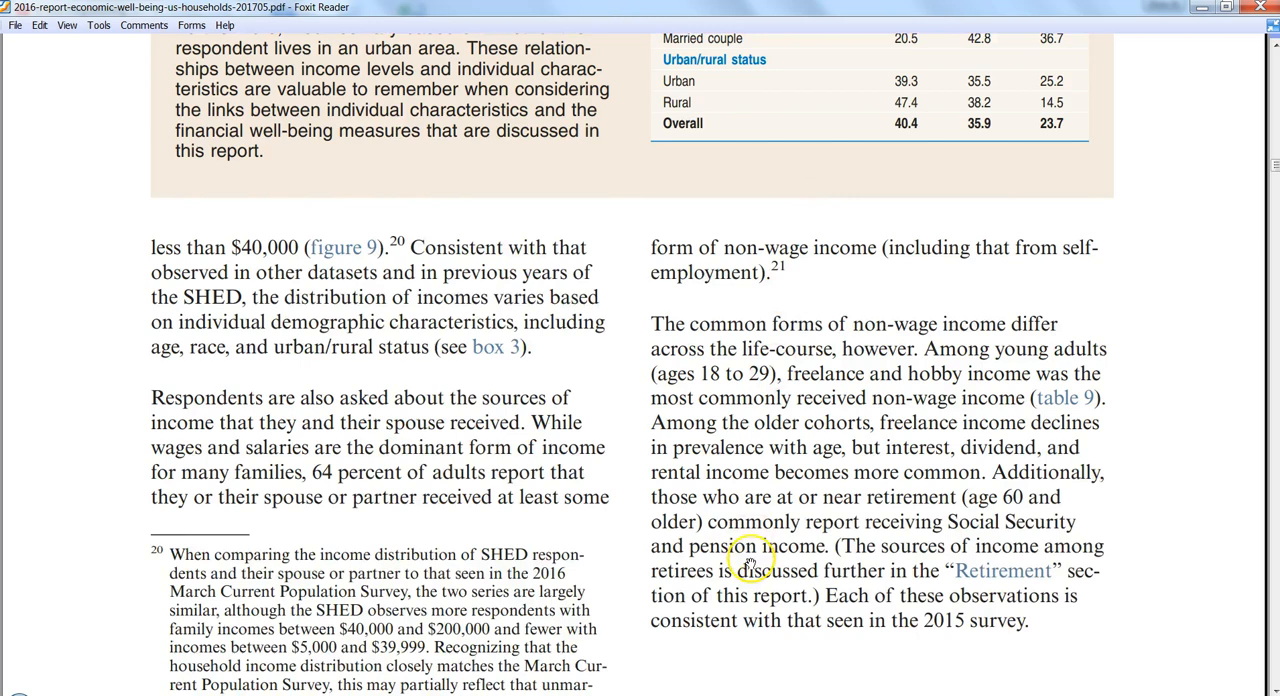
pyautogui.scroll(-6, 808, 389)
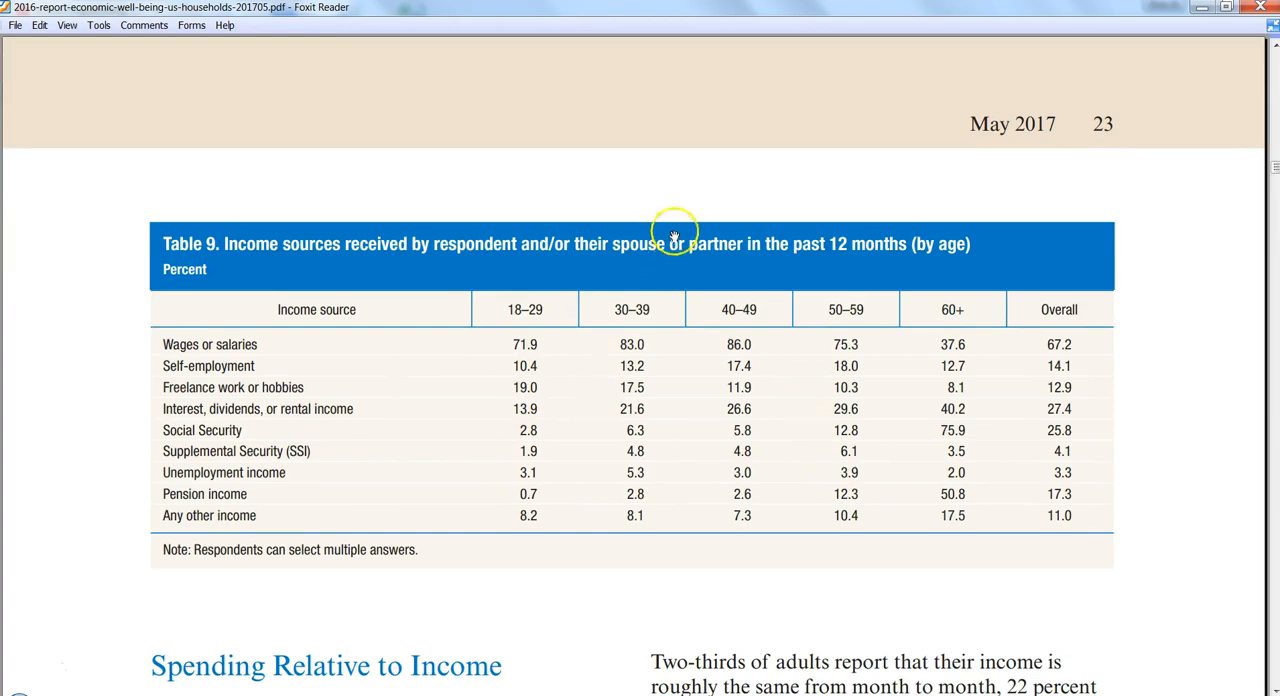
pyautogui.scroll(8, 672, 243)
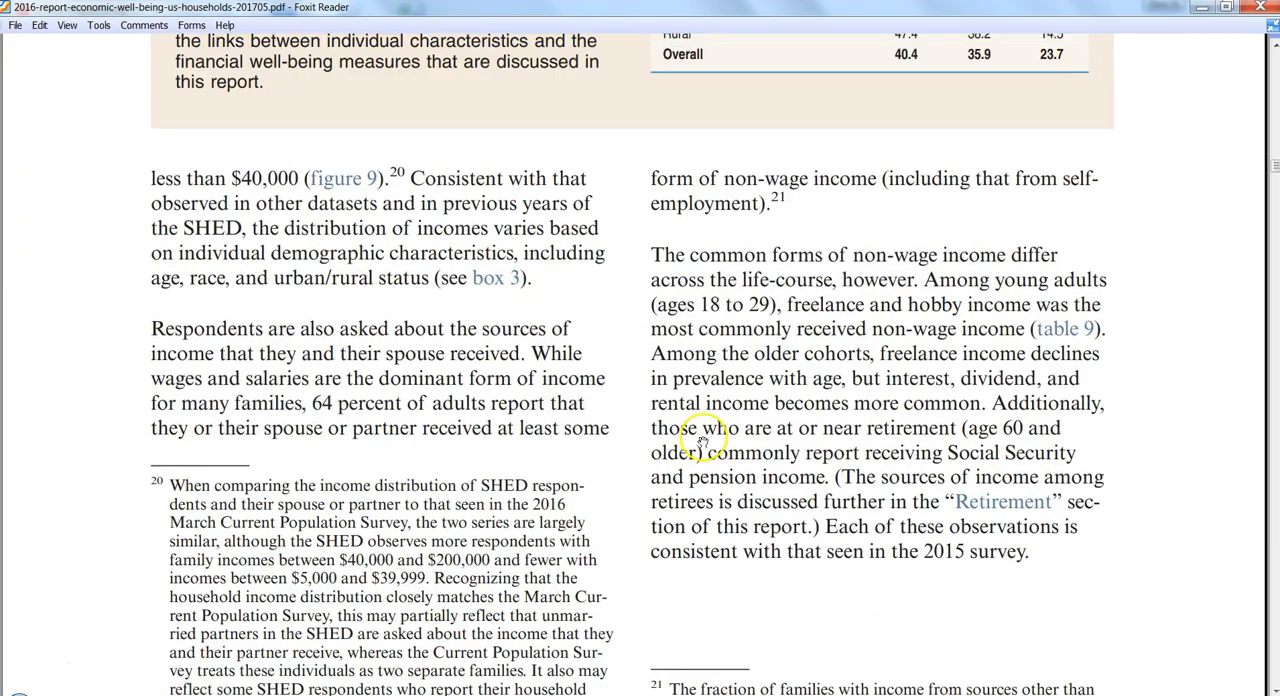
pyautogui.scroll(5, 689, 566)
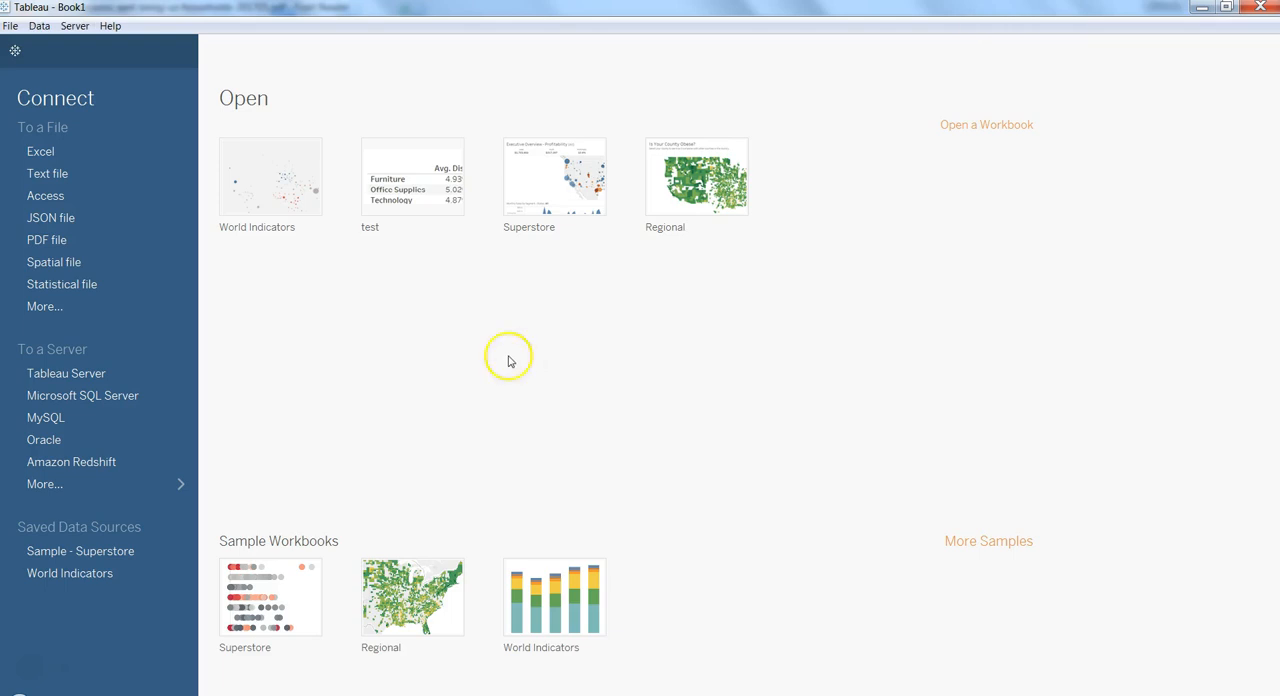
# - In Tableau, connect to the desktop PDF file 2016-report-economic-well-being-us-households-201705 and scan all its pages for tables
pyautogui.click(69, 240)
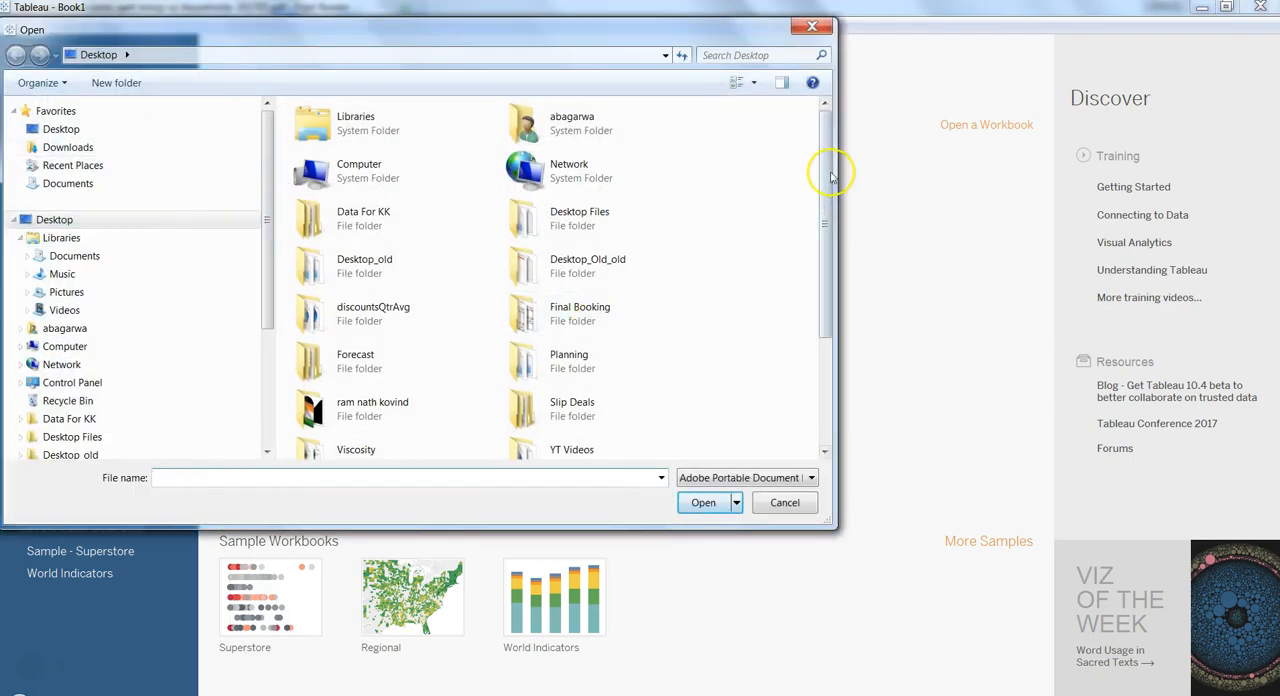
pyautogui.moveTo(828, 171); pyautogui.dragTo(849, 326)
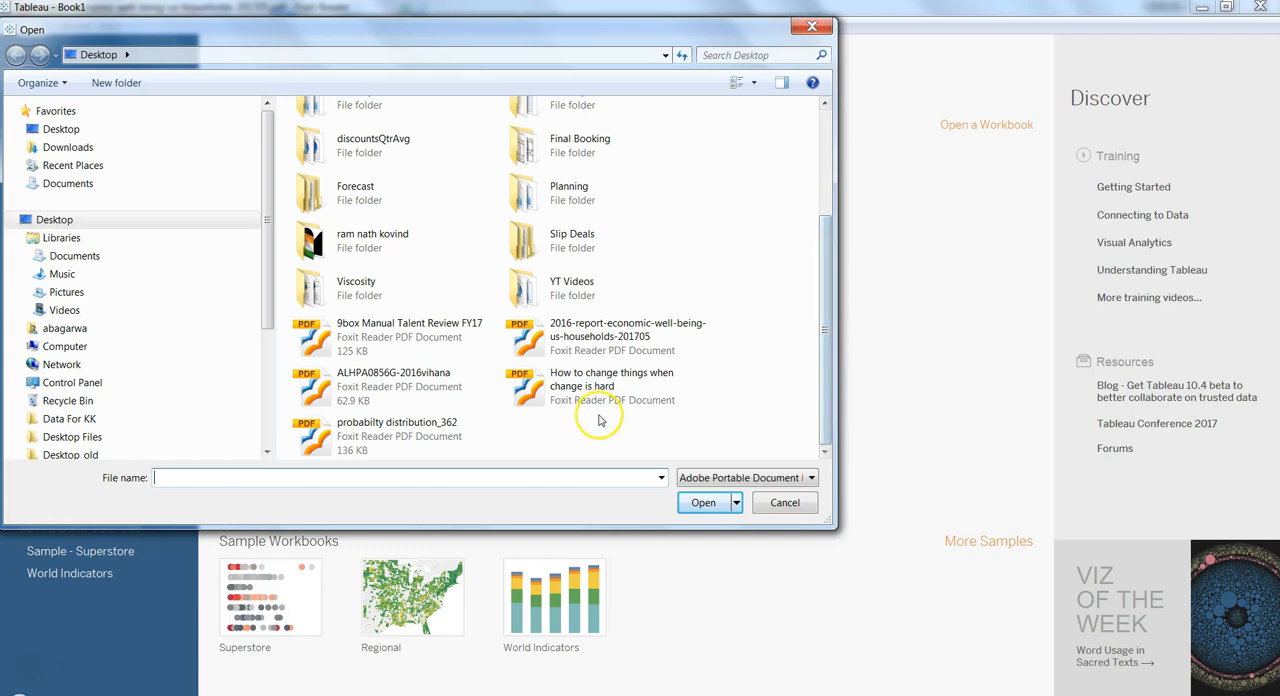
pyautogui.doubleClick(595, 338)
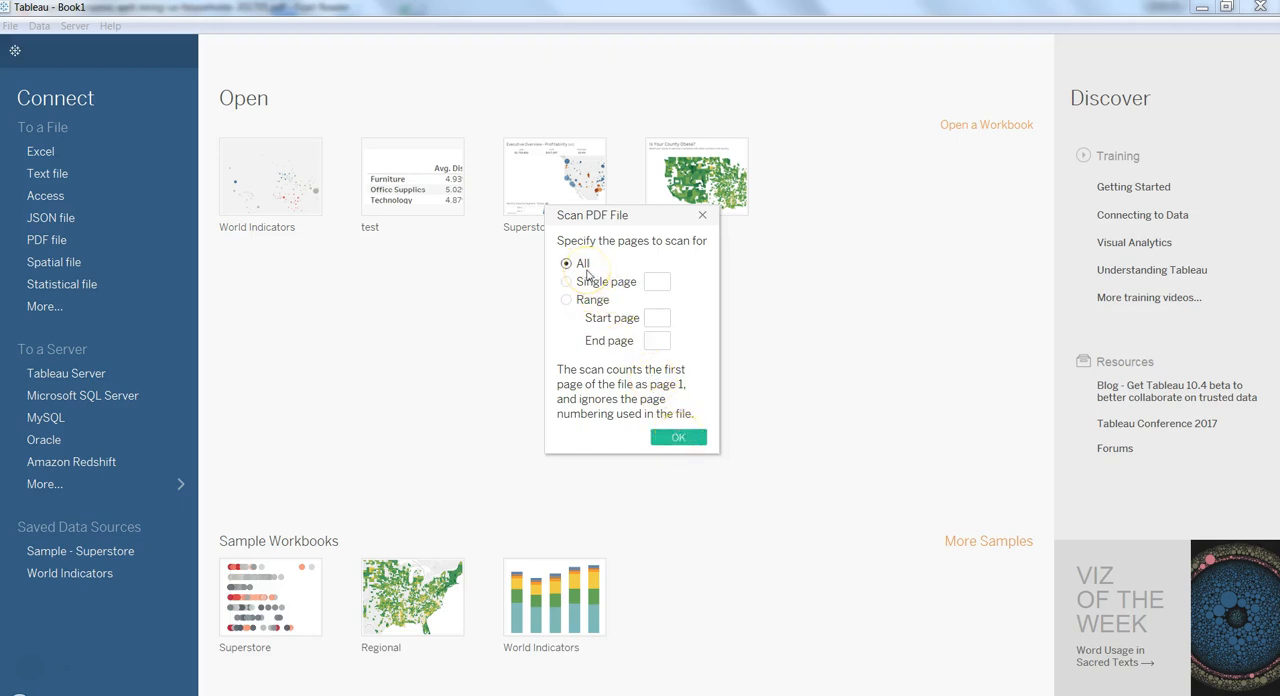
pyautogui.click(678, 439)
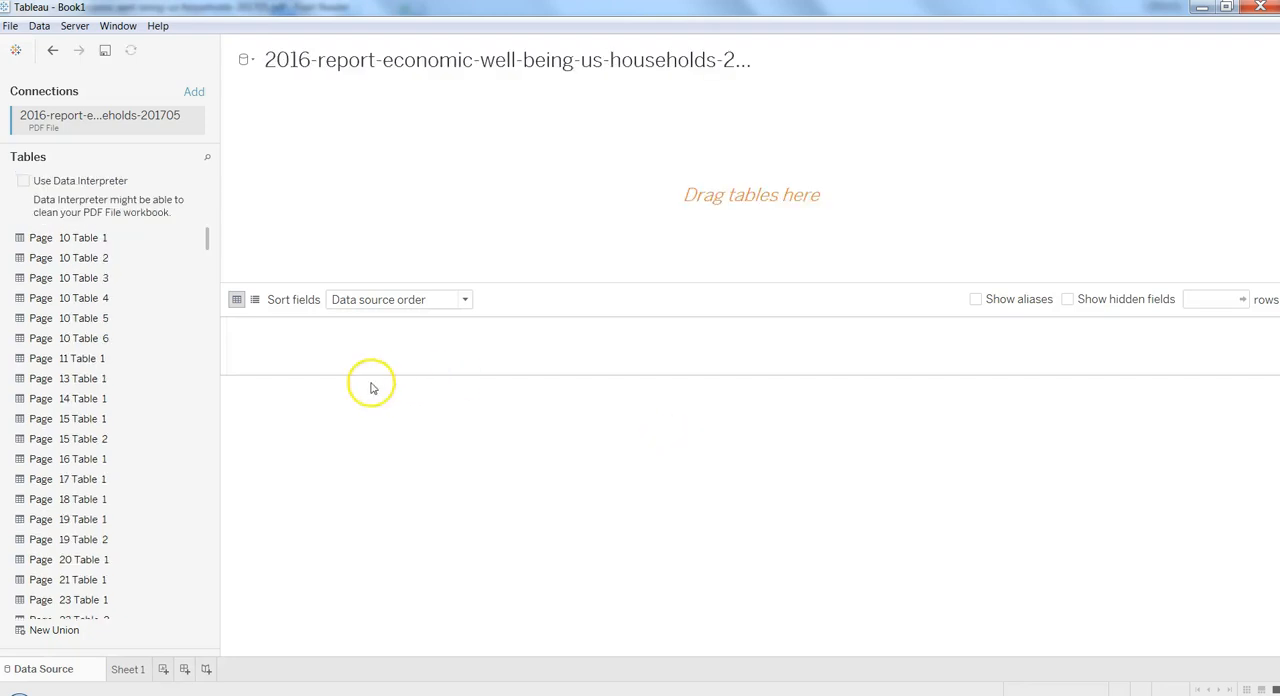
# - Add Page 31 Table 1 from the scanned tables to the data source canvas
pyautogui.moveTo(207, 240); pyautogui.dragTo(258, 191)
pyautogui.click(454, 186)
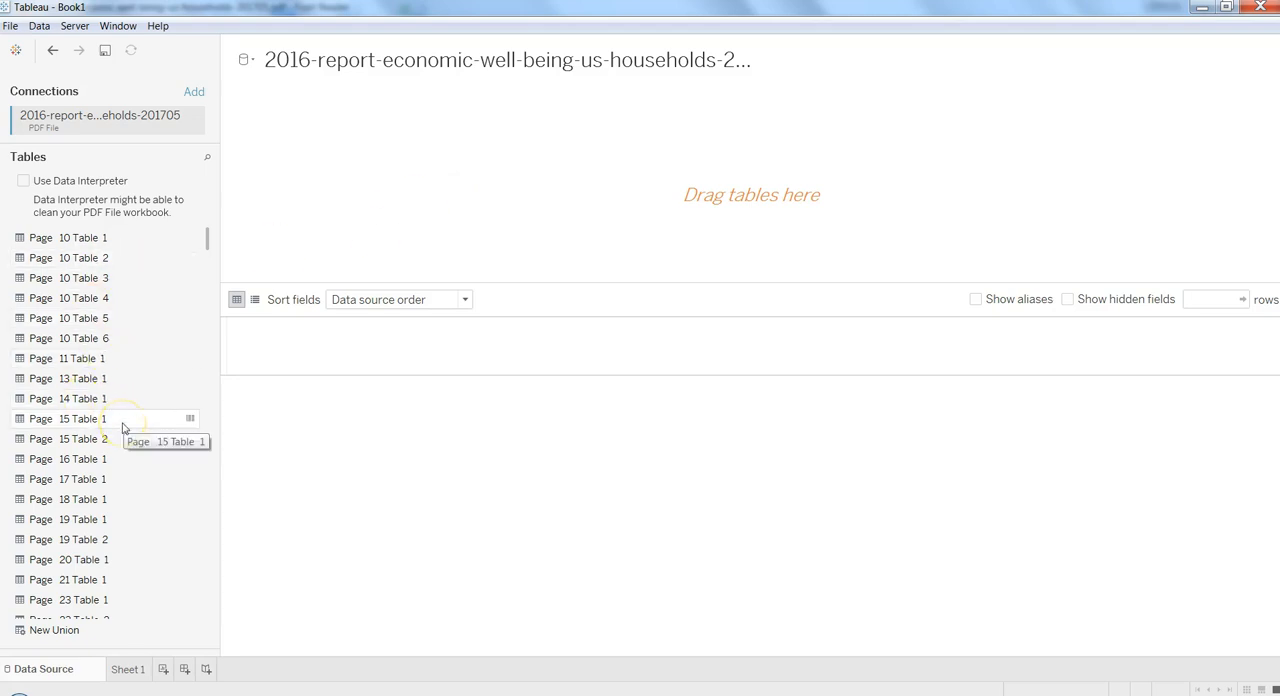
pyautogui.moveTo(208, 242); pyautogui.dragTo(208, 274)
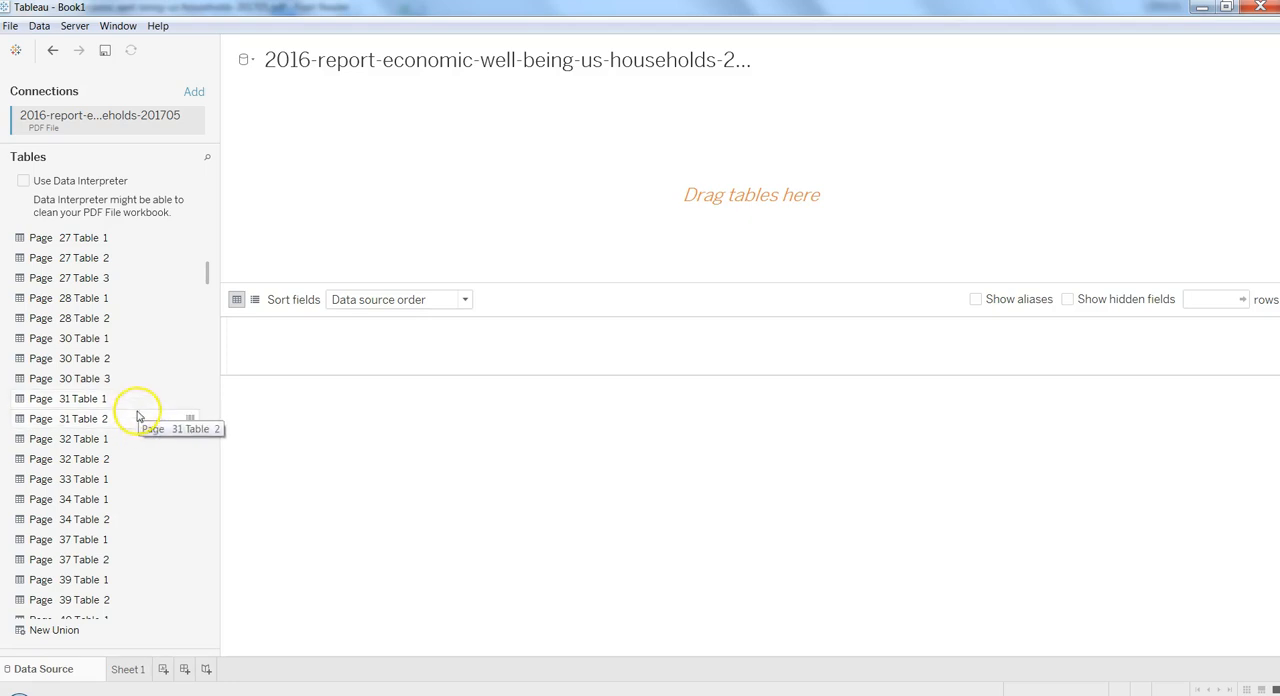
pyautogui.moveTo(140, 400); pyautogui.dragTo(479, 195)
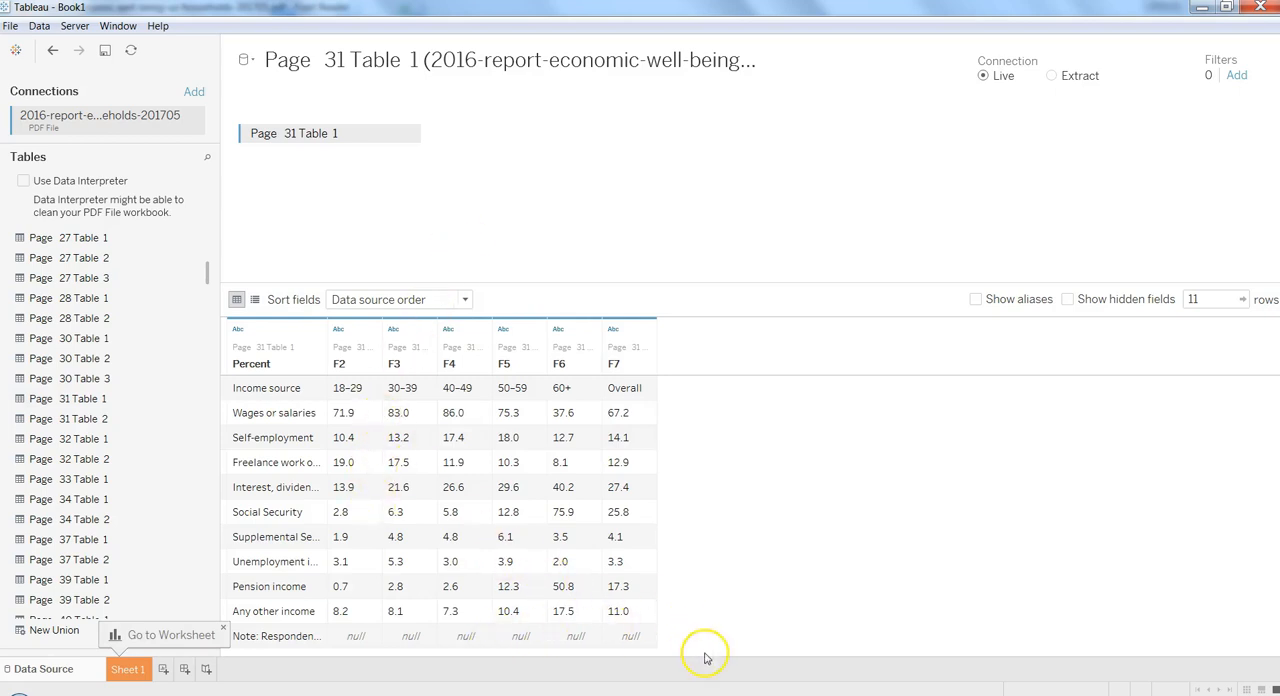
# - Compare the Page 31 Table 1 data in Tableau with Table 9 and its surrounding text in the Foxit Reader PDF
pyautogui.click(409, 690)
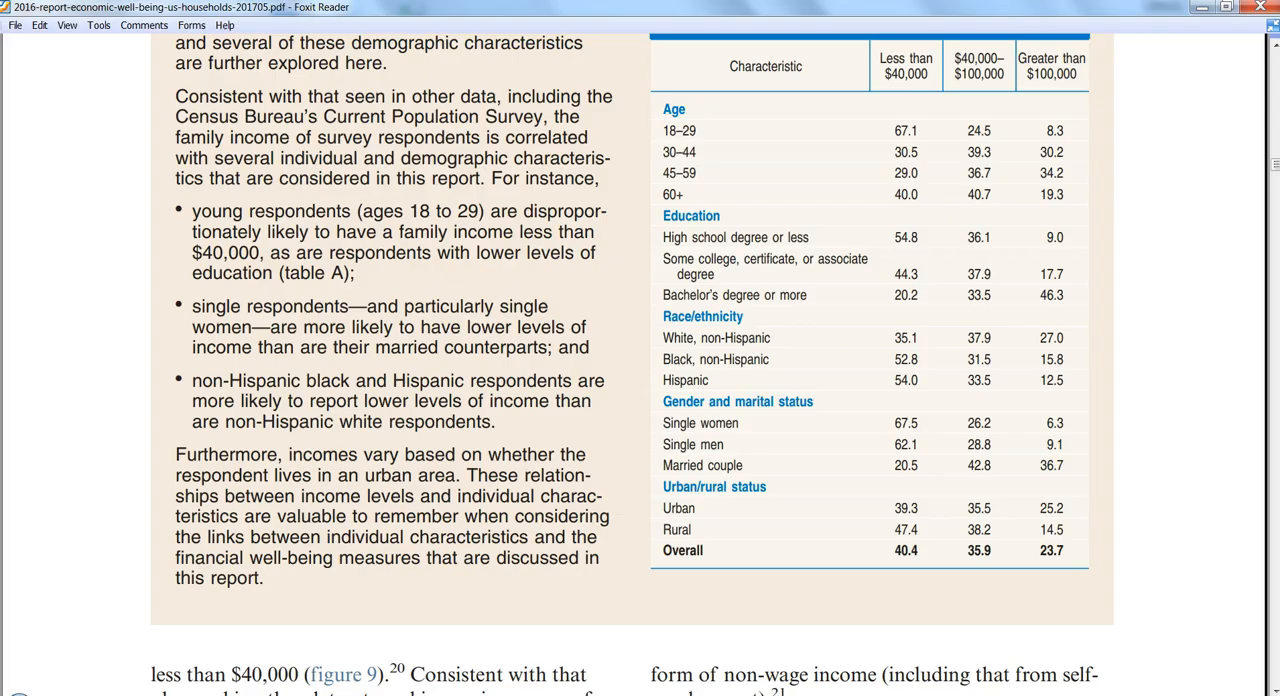
pyautogui.scroll(-1, 556, 420)
pyautogui.scroll(-15, 556, 420)
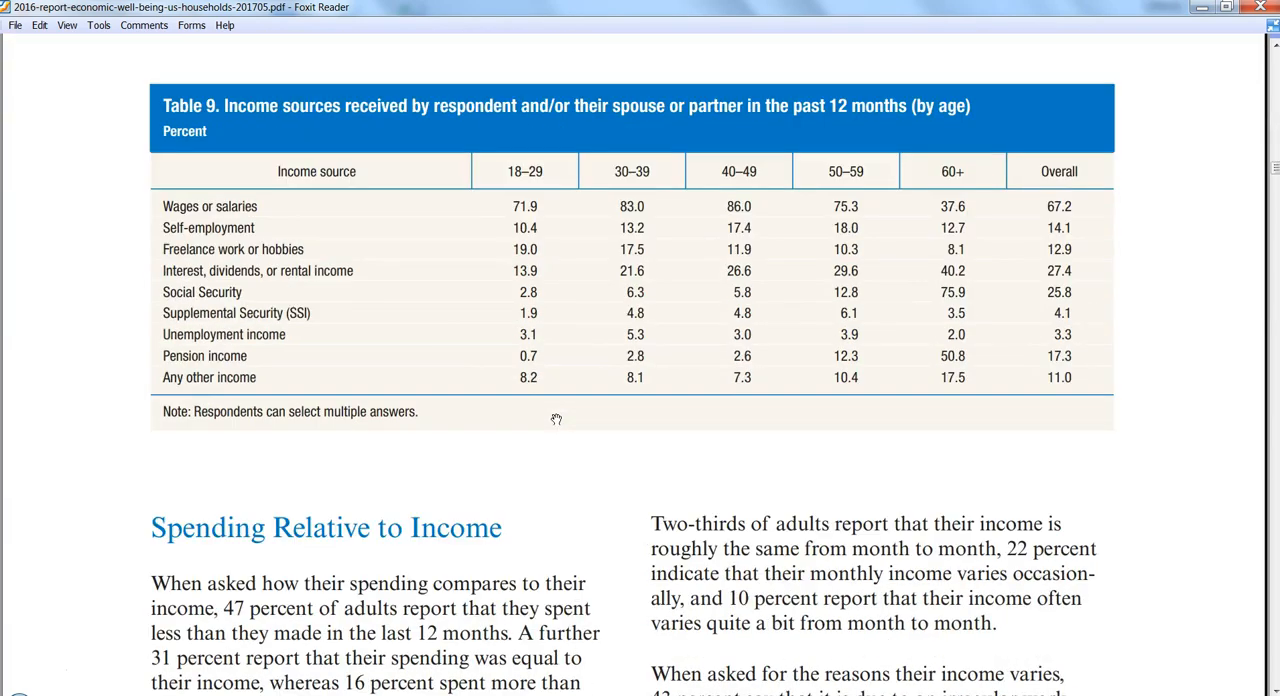
pyautogui.moveTo(619, 650)
pyautogui.hotkey('alt', 'Tab')
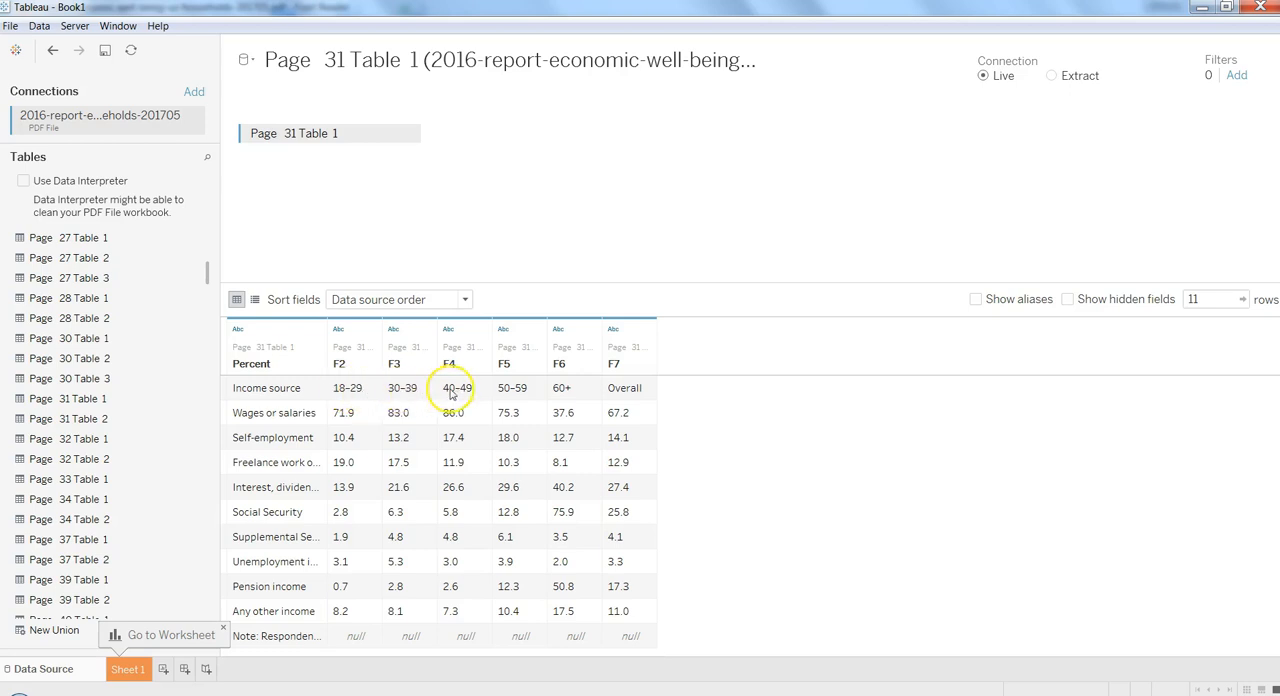
pyautogui.hotkey('alt', 'Tab')
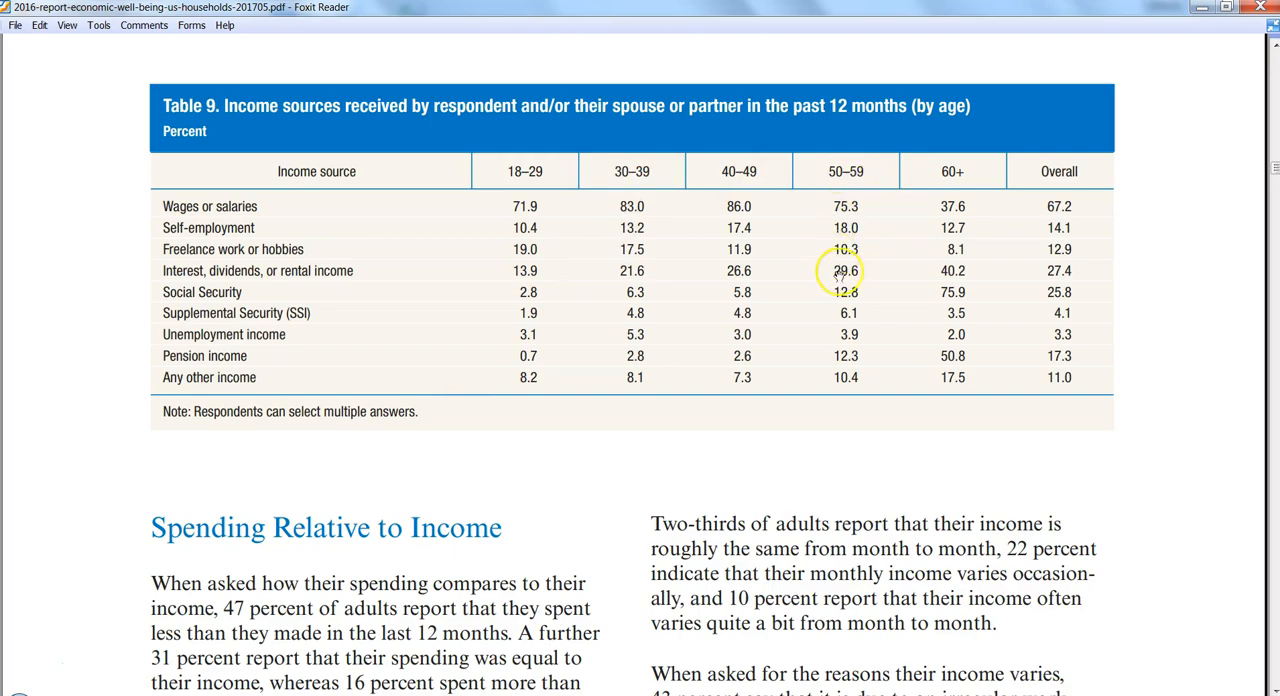
pyautogui.hotkey('alt', 'Tab')
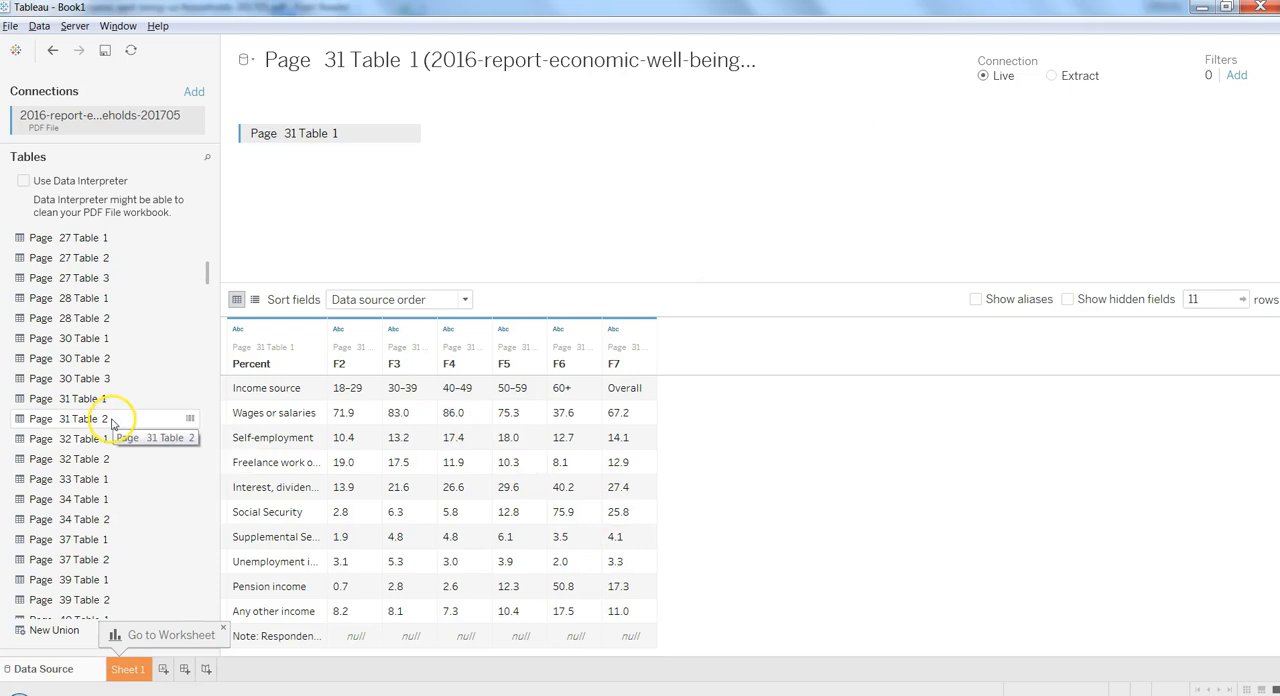
pyautogui.hotkey('alt', 'Tab')
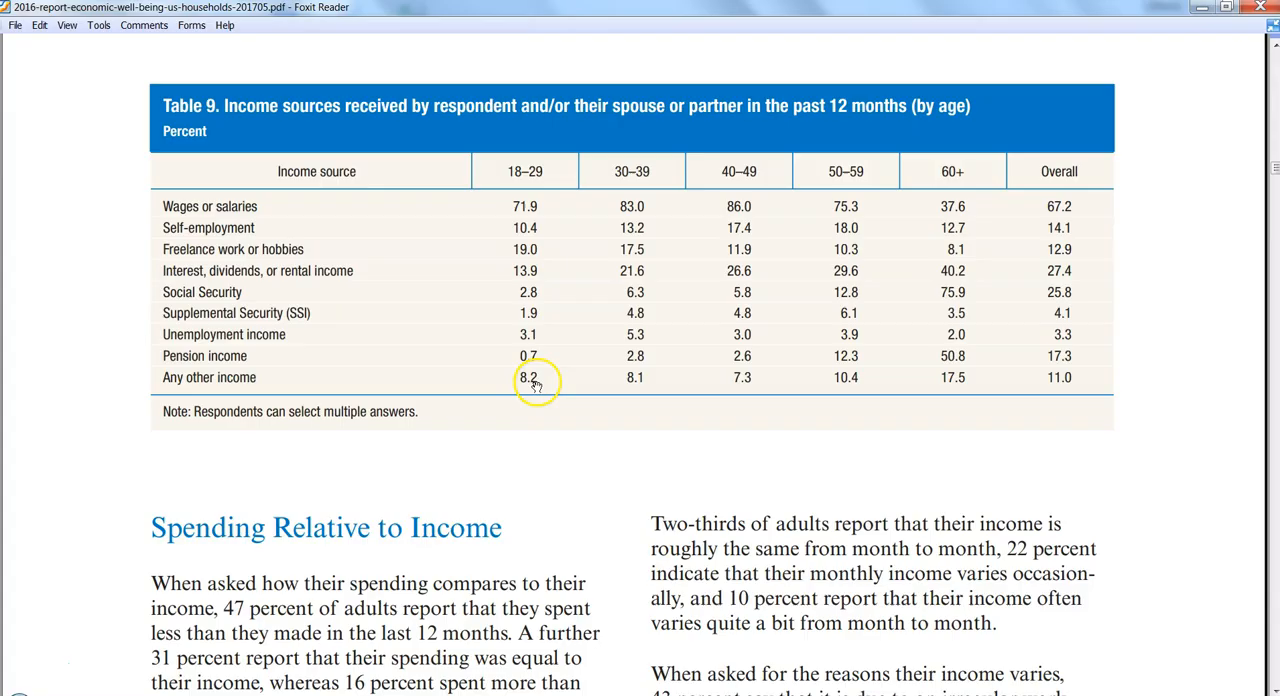
pyautogui.scroll(-10, 536, 386)
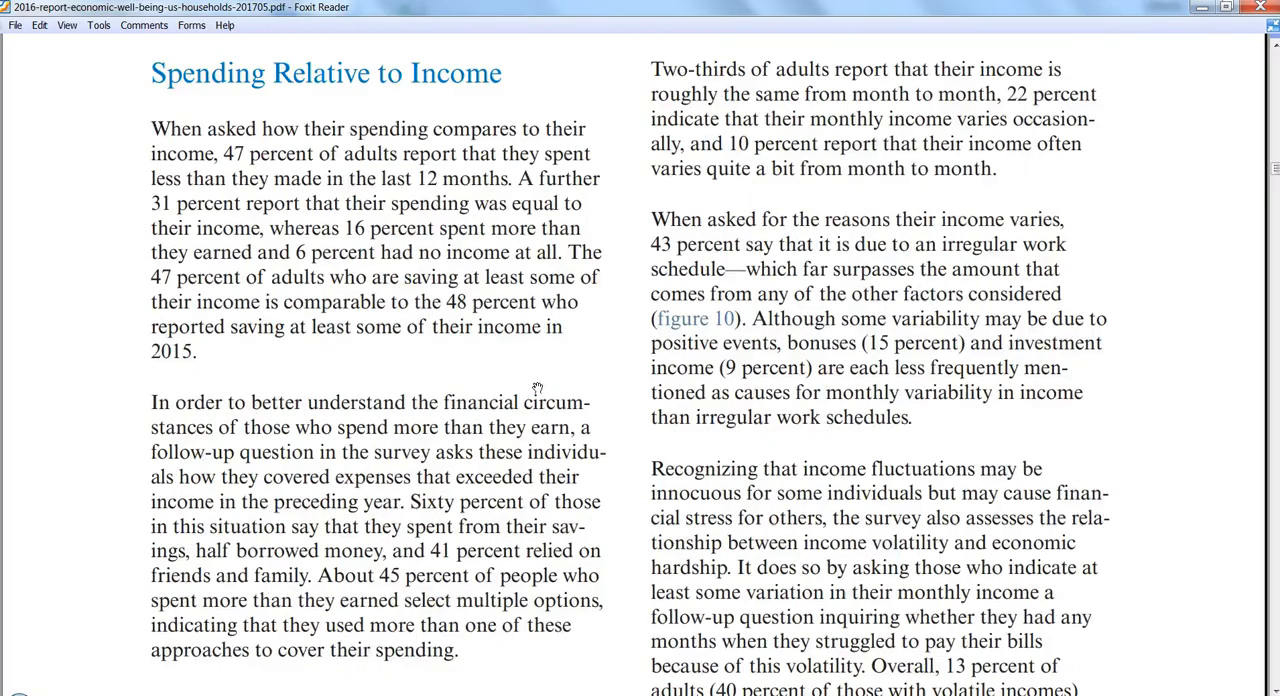
pyautogui.scroll(-3, 536, 386)
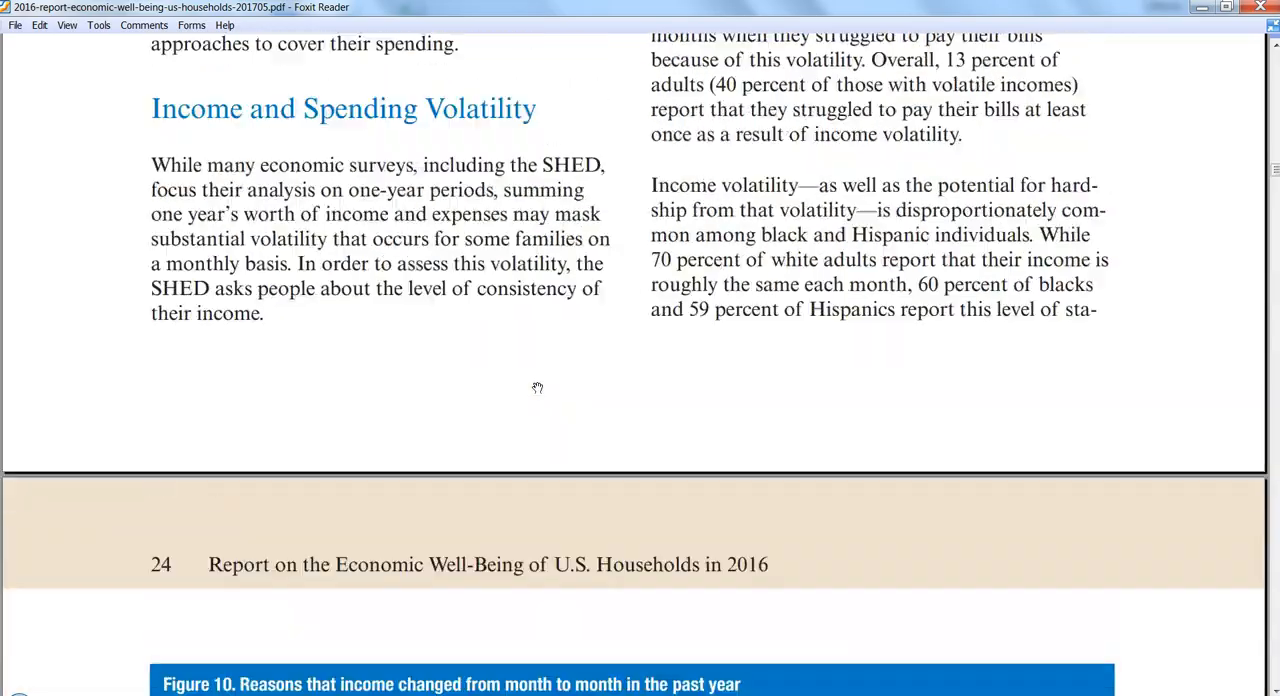
pyautogui.scroll(6, 536, 386)
pyautogui.scroll(3, 536, 386)
pyautogui.hotkey('alt', 'Tab')
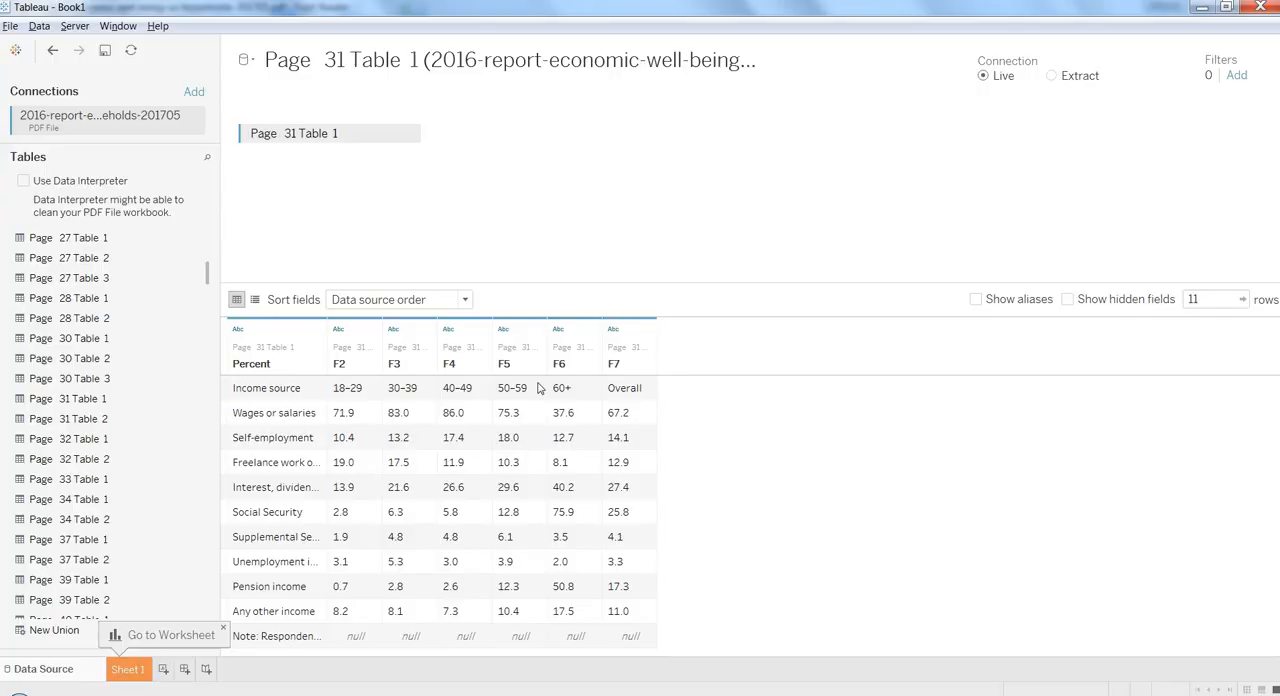
# - Remove Page 31 Table 1 from the canvas and add Page 31 Table 2 in its place
pyautogui.click(411, 136)
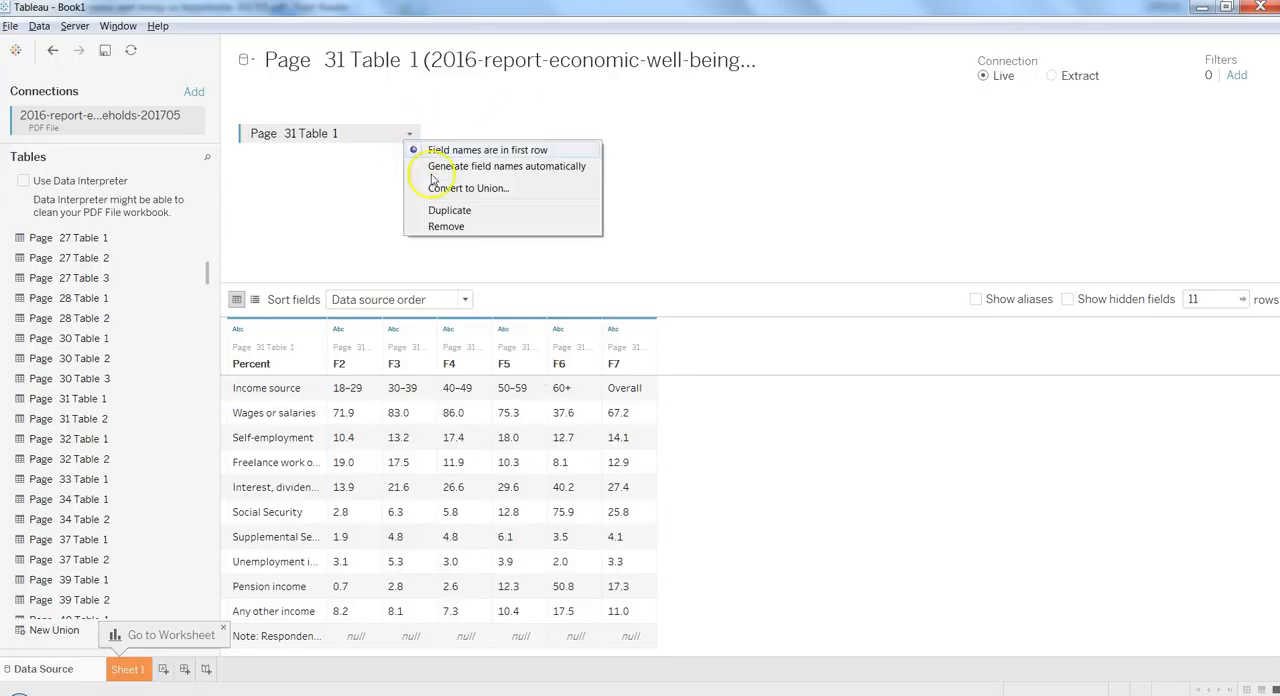
pyautogui.click(449, 231)
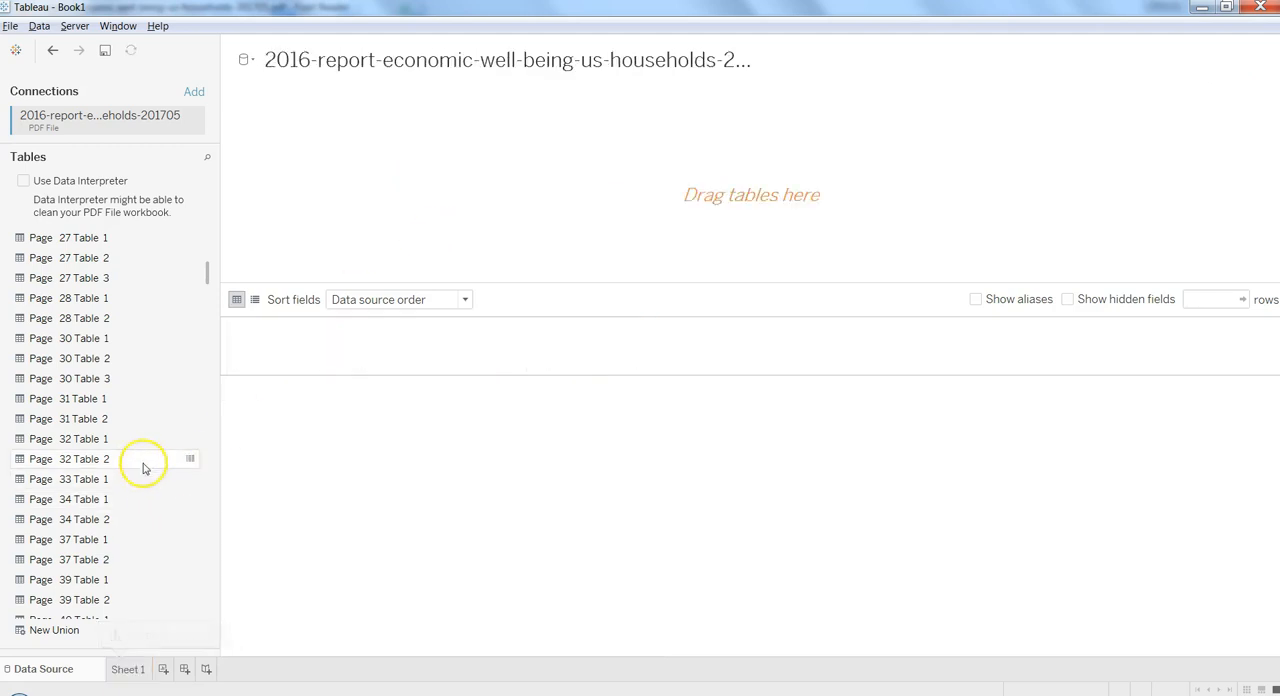
pyautogui.moveTo(136, 427); pyautogui.dragTo(394, 238)
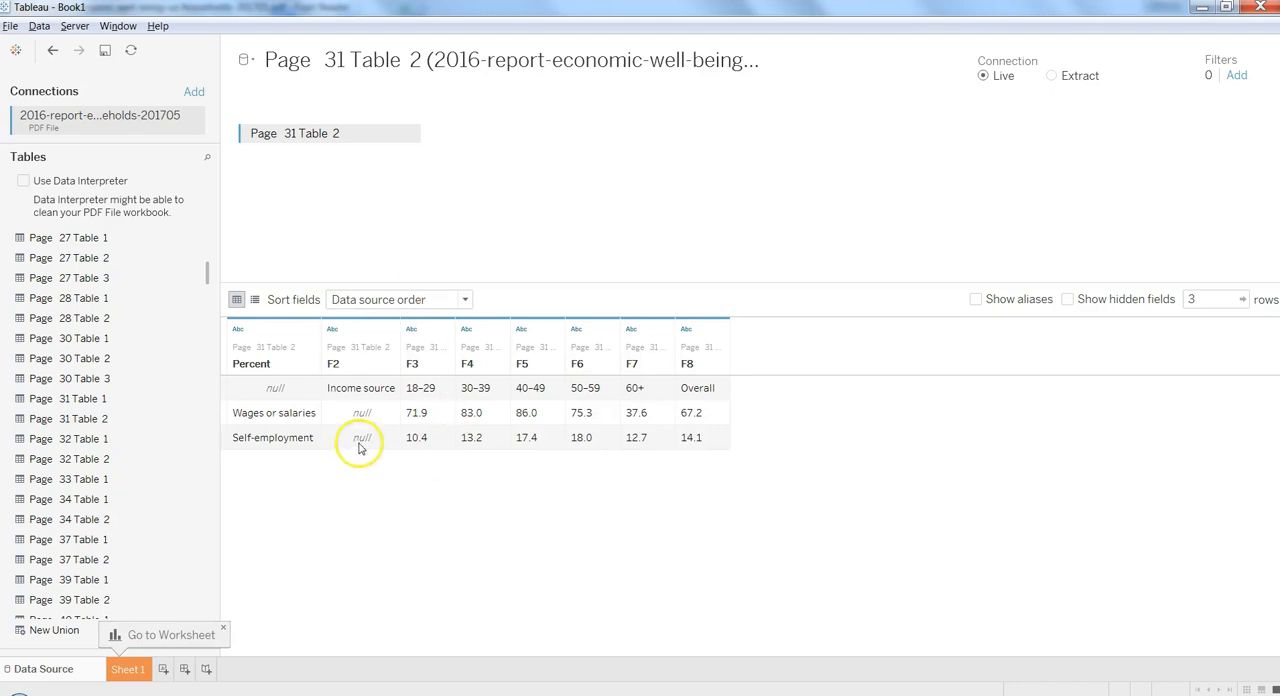
# - Check Page 31 Table 2 against Table 9 in the Foxit Reader PDF, and turn on Data Interpreter in Tableau to clean the tables
pyautogui.hotkey('alt', 'Tab')
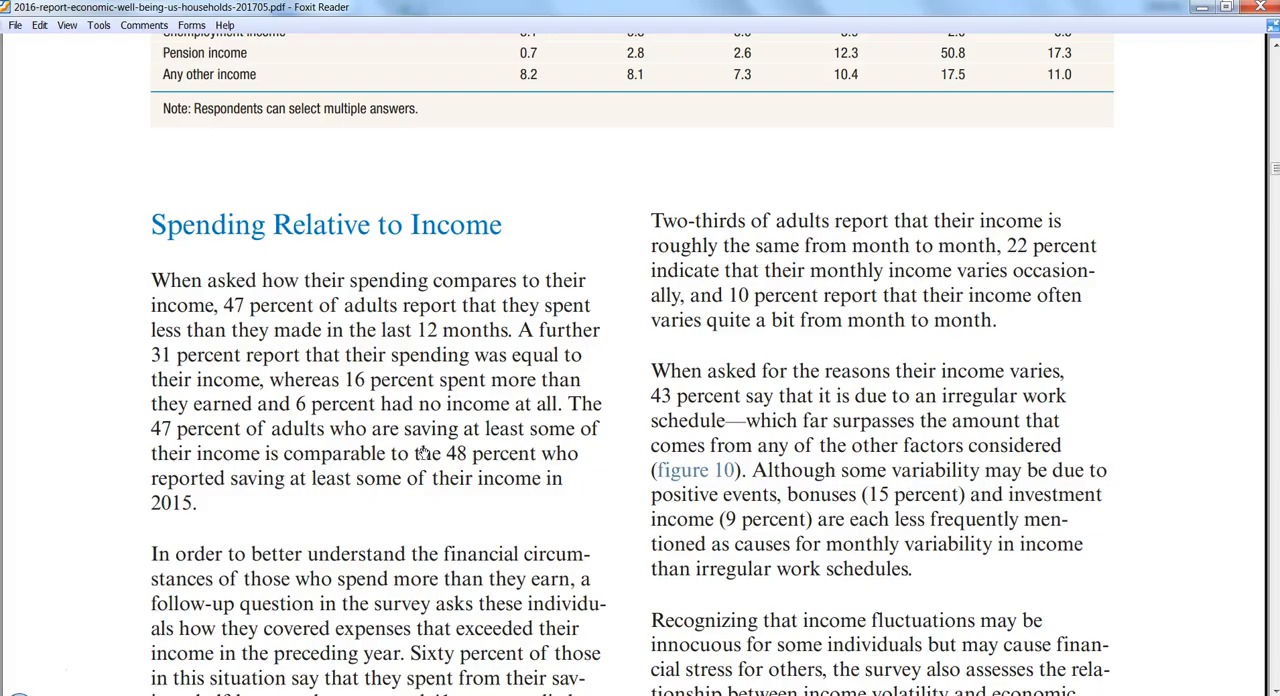
pyautogui.hotkey('alt', 'Tab')
pyautogui.hotkey('alt', 'Tab')
pyautogui.scroll(5, 424, 453)
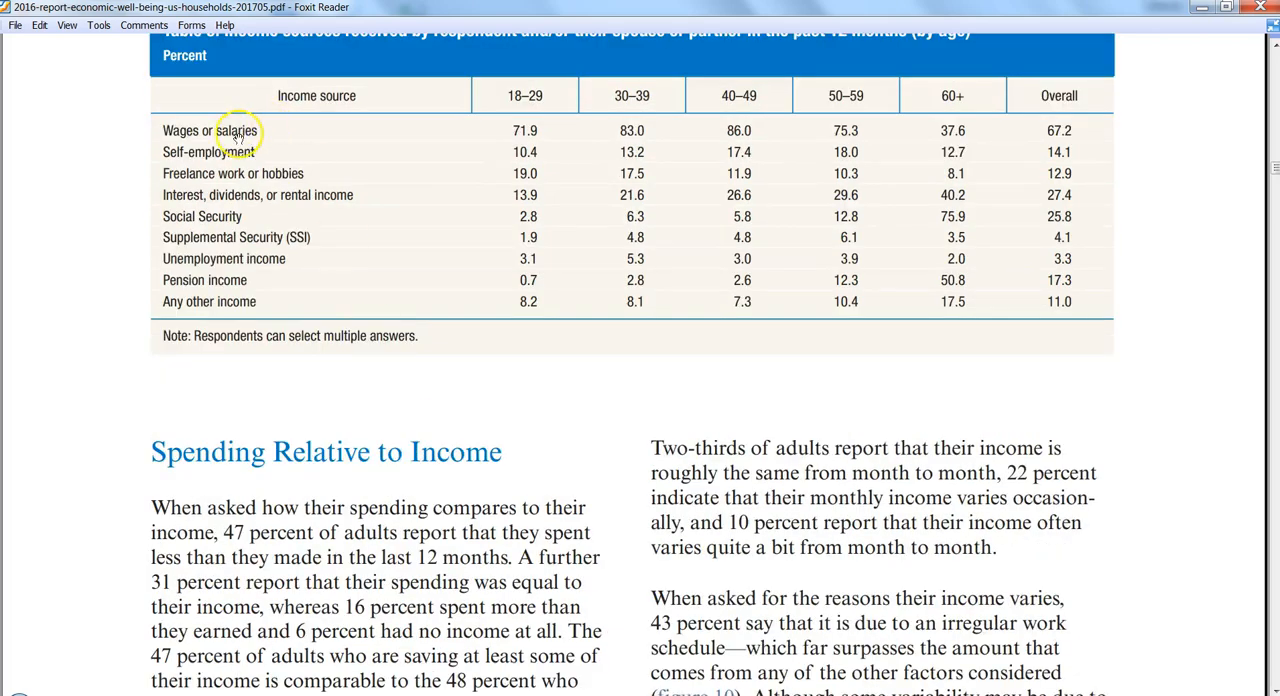
pyautogui.hotkey('alt', 'Tab')
pyautogui.hotkey('alt', 'Tab')
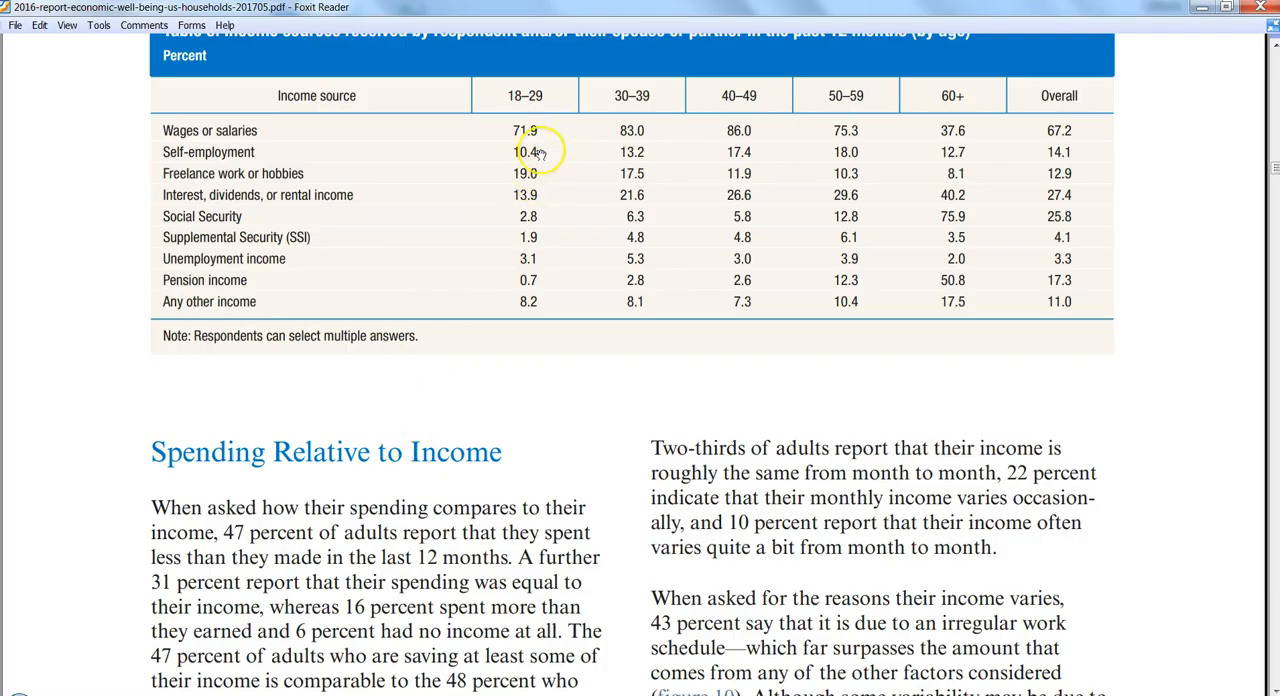
pyautogui.hotkey('alt', 'Tab')
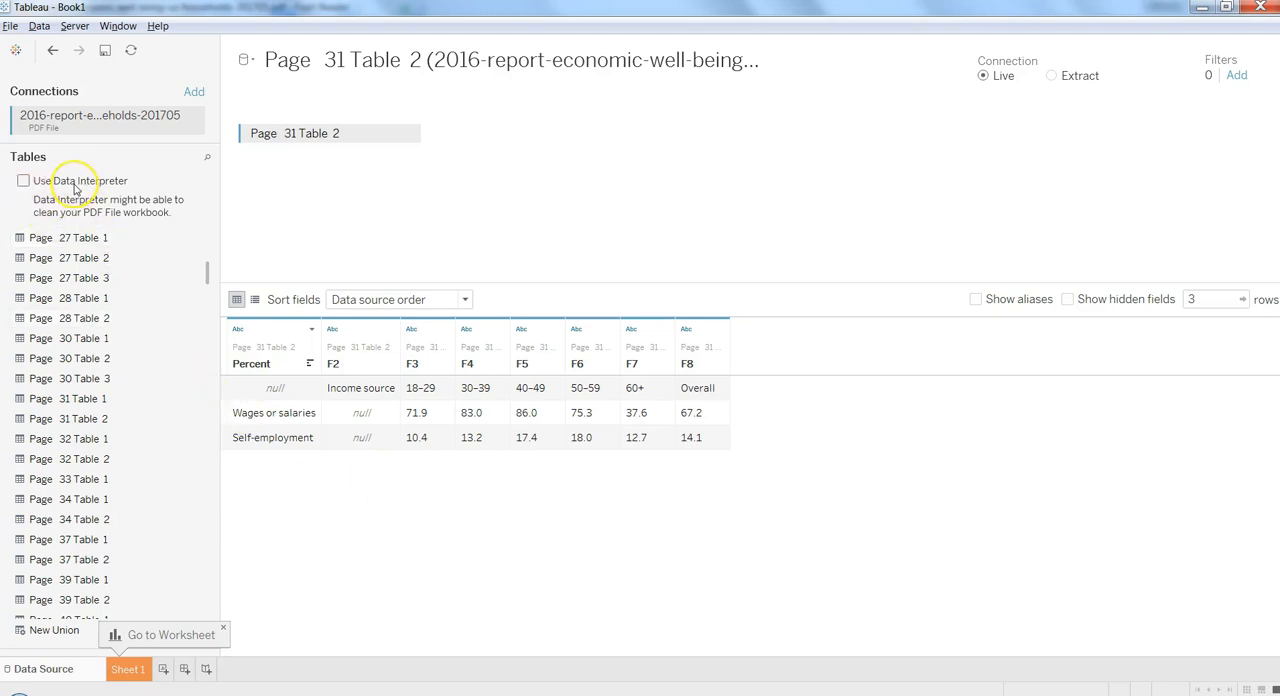
pyautogui.click(23, 181)
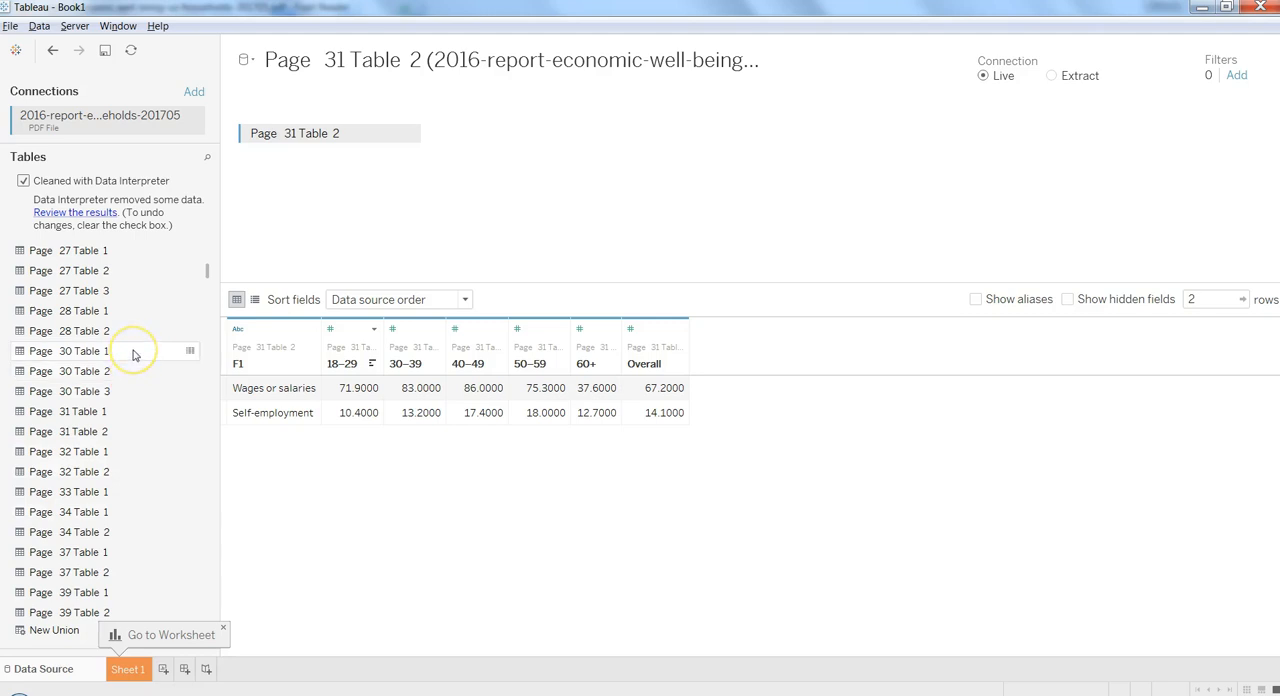
# - Remove the cleaned Page 31 Table 2 from the canvas and add Page 30 Table 1 instead
pyautogui.click(409, 134)
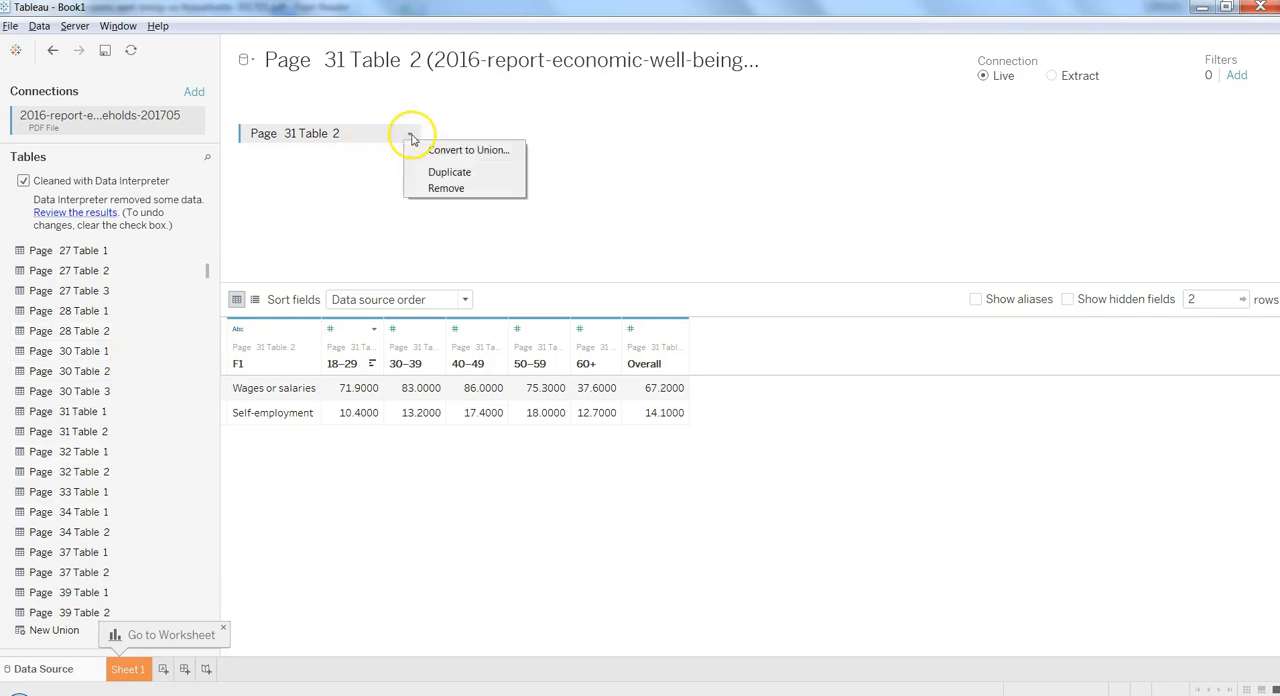
pyautogui.click(437, 188)
pyautogui.moveTo(140, 356); pyautogui.dragTo(372, 197)
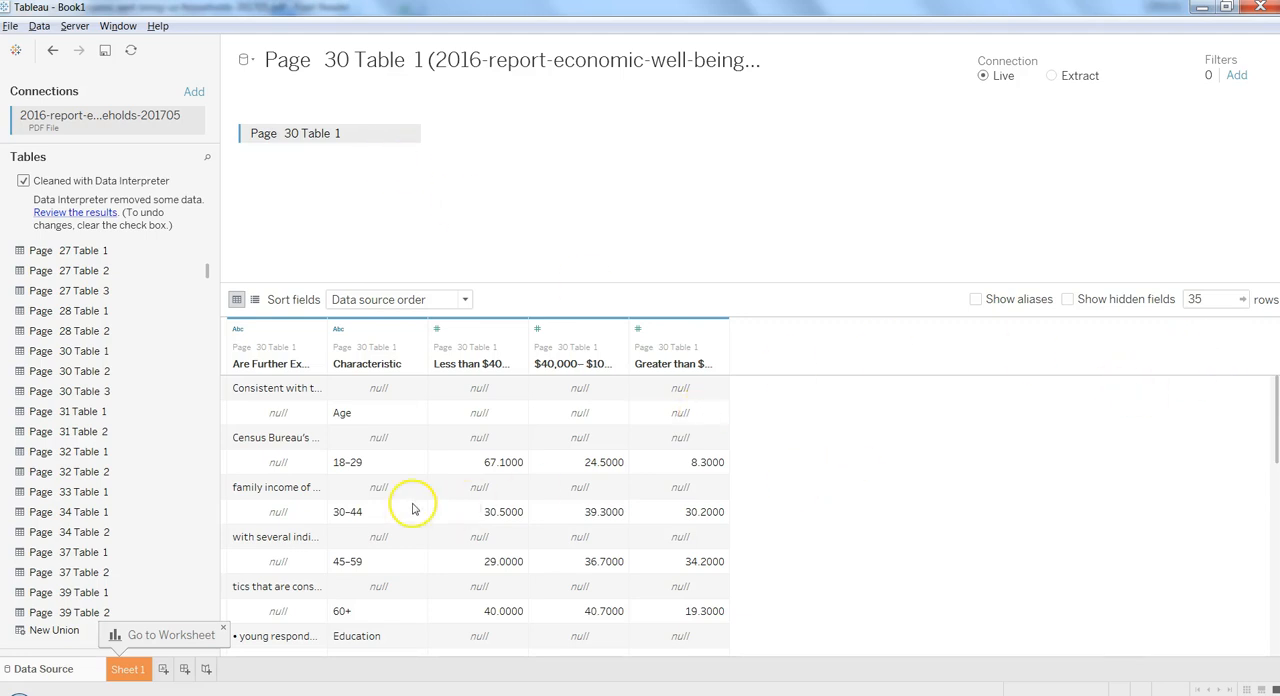
# - Replace Page 30 Table 1 on the canvas with Page 30 Table 2
pyautogui.click(409, 133)
pyautogui.click(445, 188)
pyautogui.moveTo(129, 371); pyautogui.dragTo(428, 205)
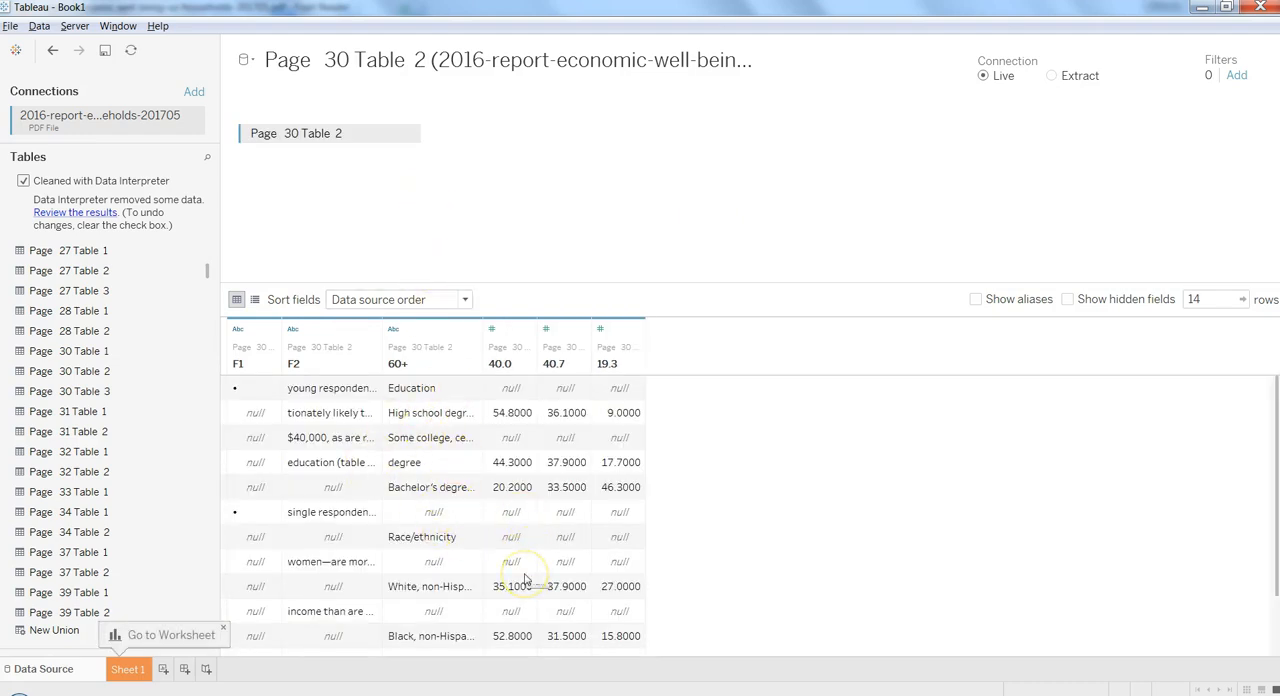
# - Remove Page 30 Table 2 from the canvas and put Page 30 Table 3 in its place
pyautogui.click(410, 133)
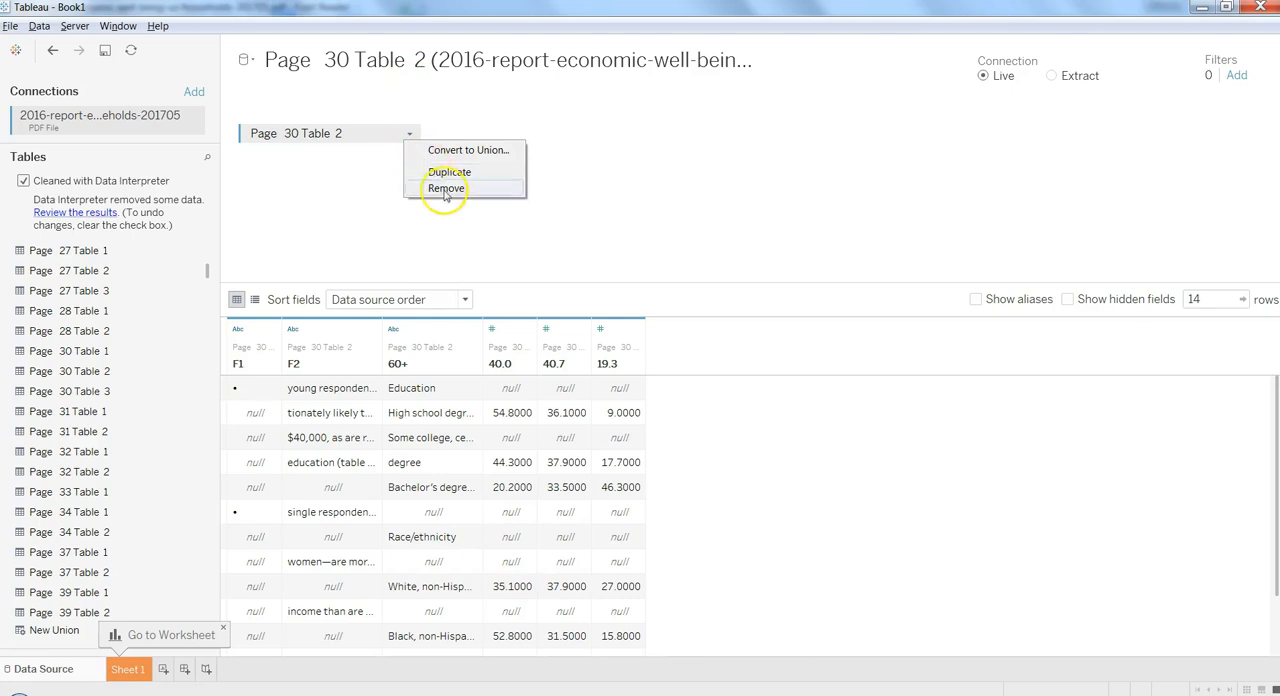
pyautogui.click(445, 190)
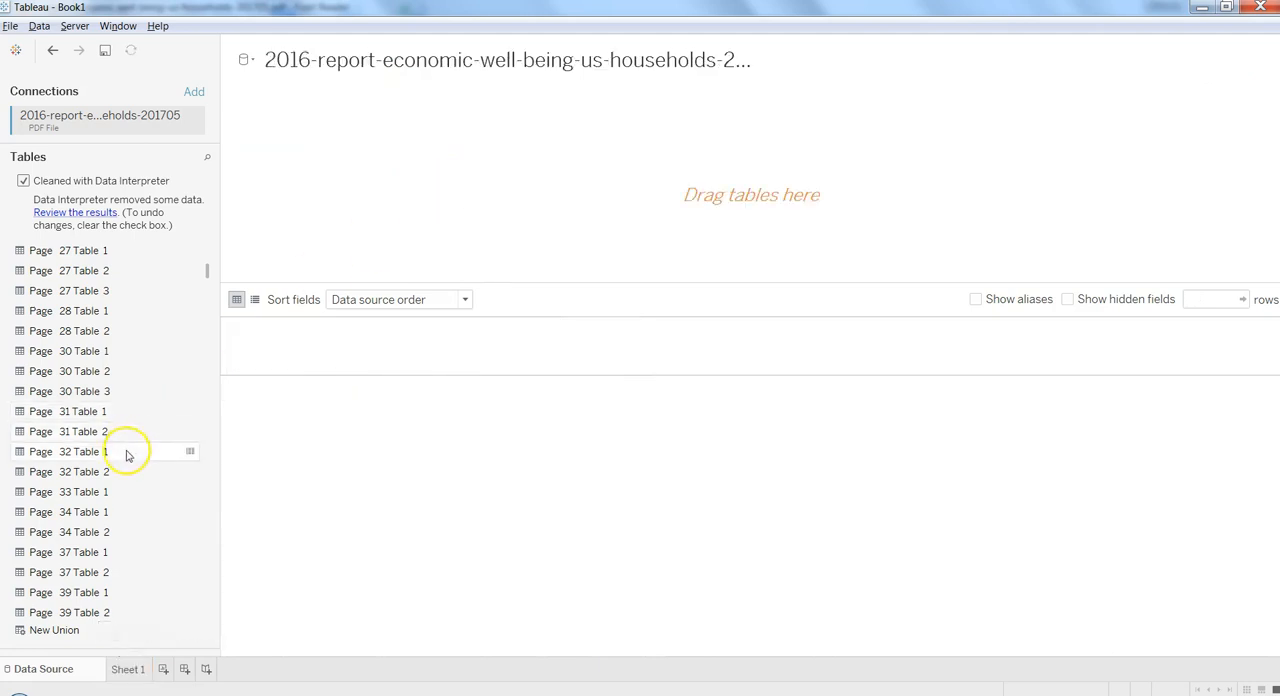
pyautogui.moveTo(127, 393); pyautogui.dragTo(385, 257)
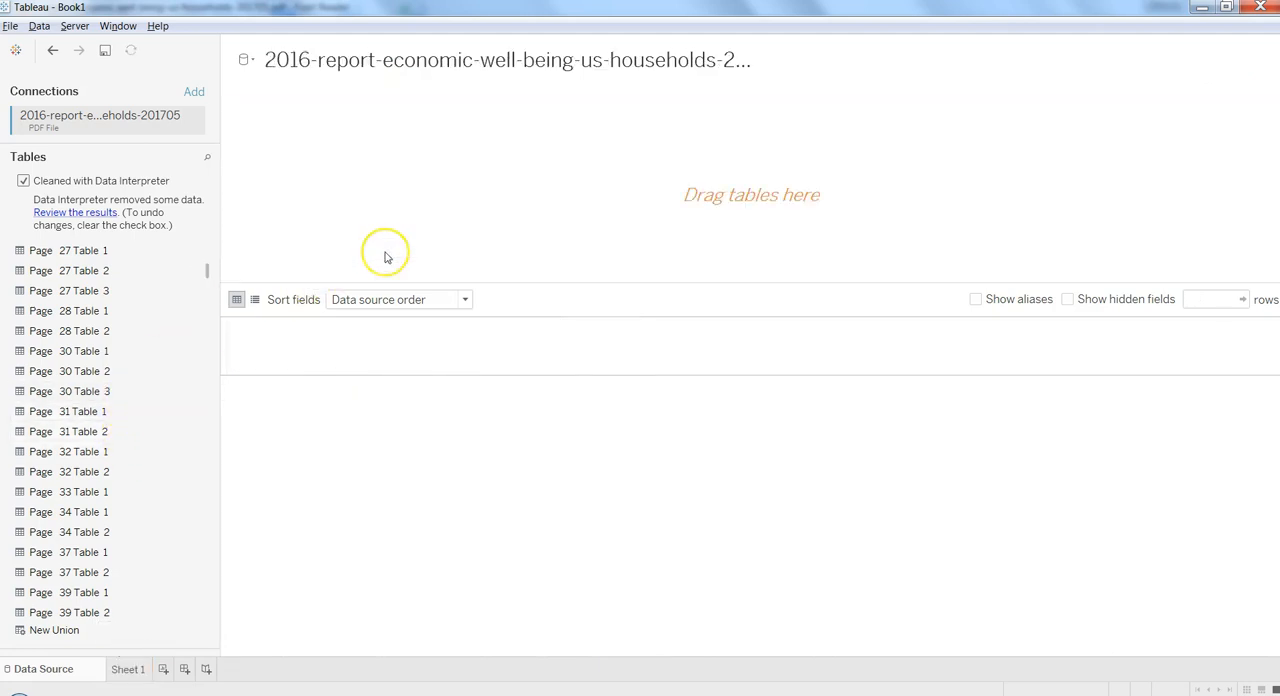